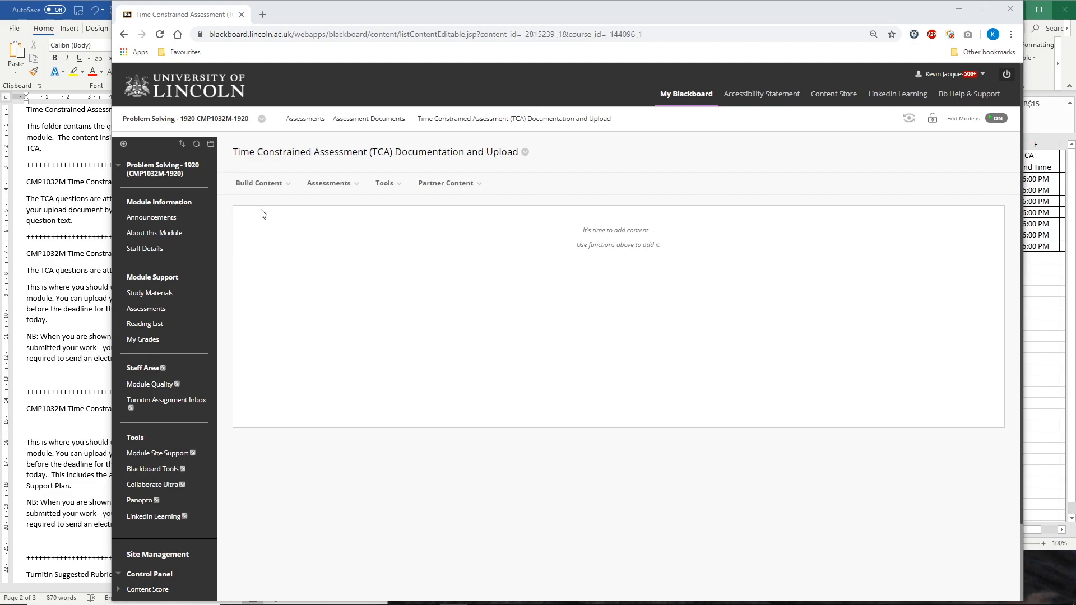
# Create a new content item named "CMP1032M Time Constrained Assessment (TCA) Document Release", copying the title from the Word document.
pyautogui.click(253, 187)
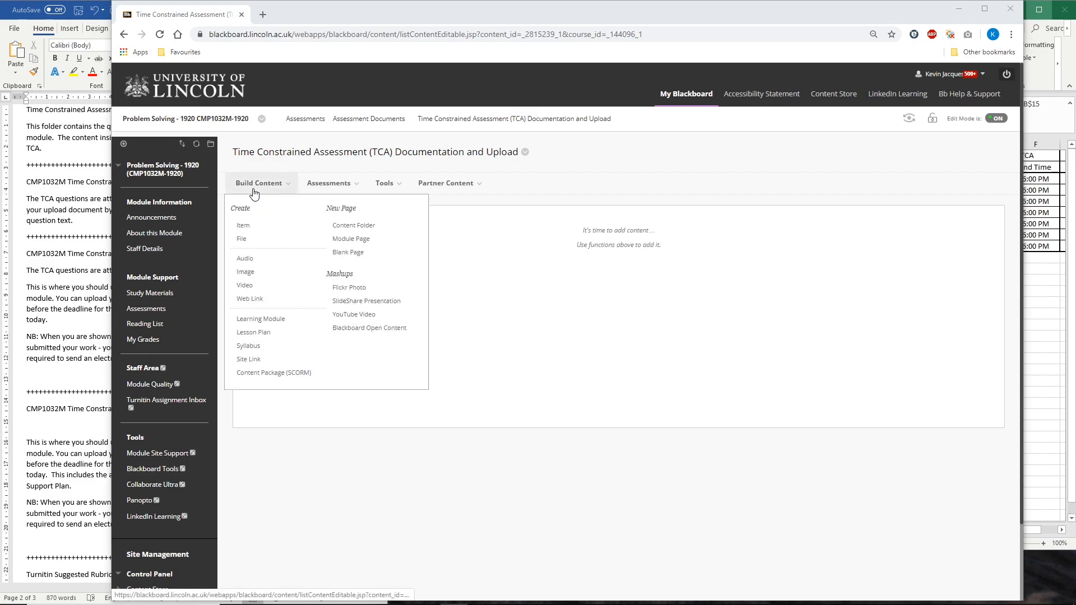
pyautogui.click(243, 226)
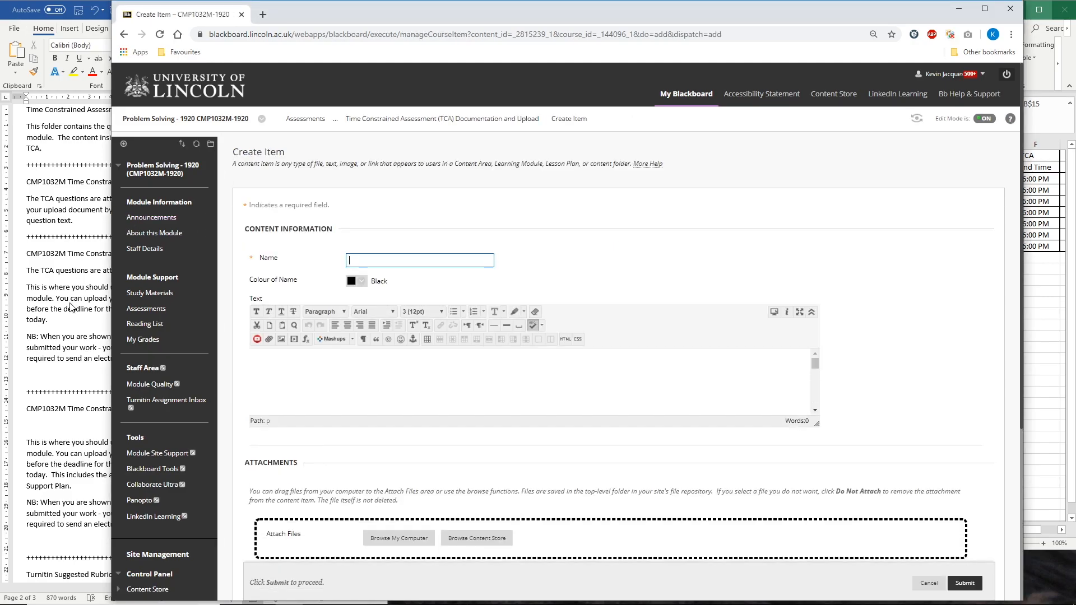
pyautogui.click(52, 324)
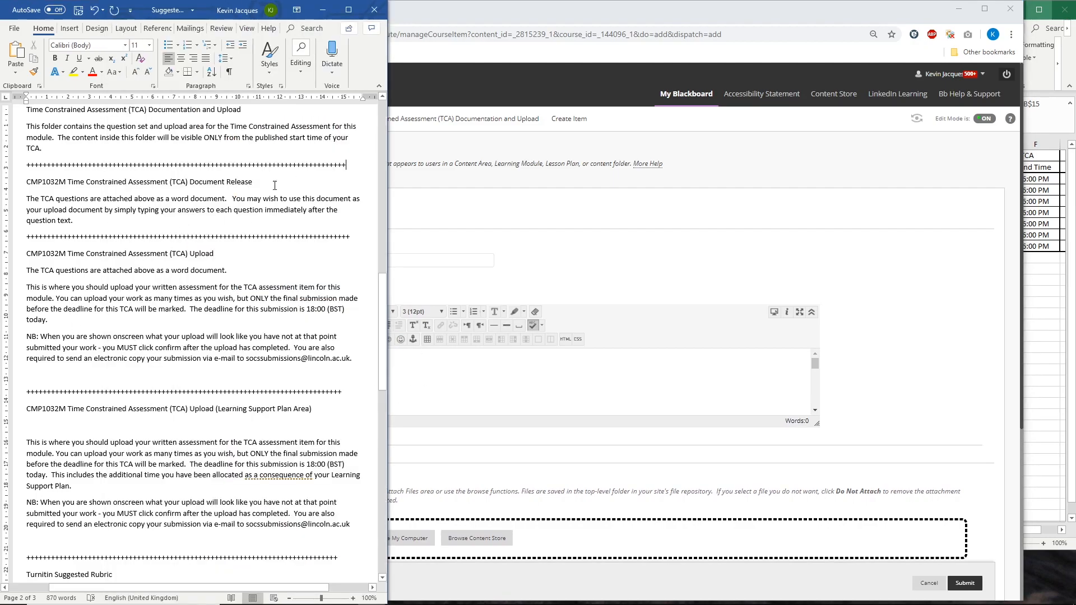
pyautogui.moveTo(271, 182); pyautogui.dragTo(21, 185)
pyautogui.hotkey('ctrl', 'c')
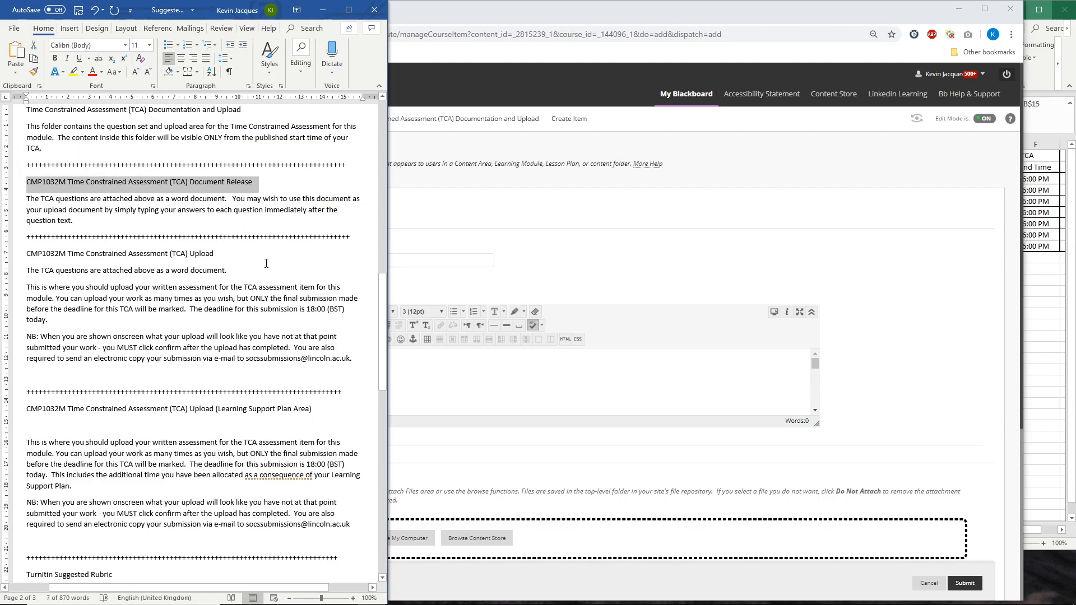
pyautogui.click(444, 260)
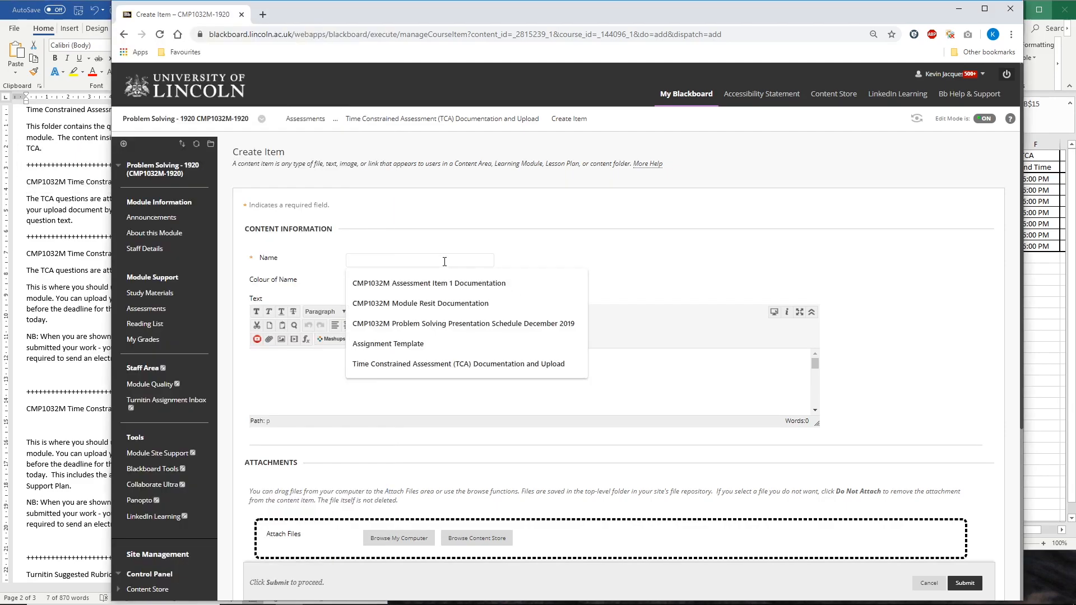
pyautogui.hotkey('ctrl', 'v')
# Fill the item's text with the paragraph below the Document Release heading in the Word document, beginning "The TCA questions are attached above".
pyautogui.click(403, 365)
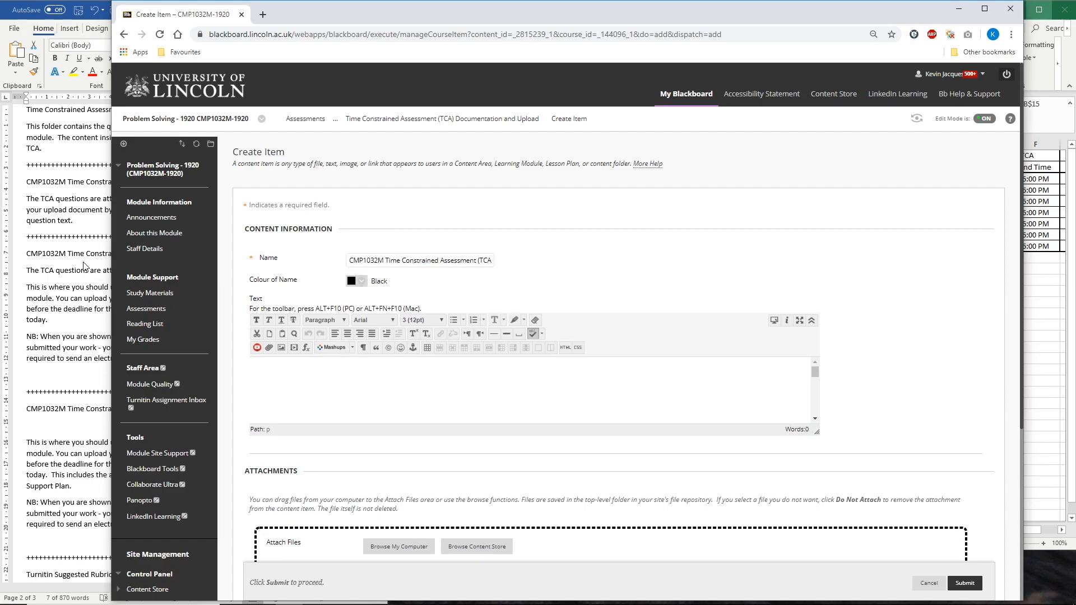
pyautogui.hotkey('alt', 'Tab')
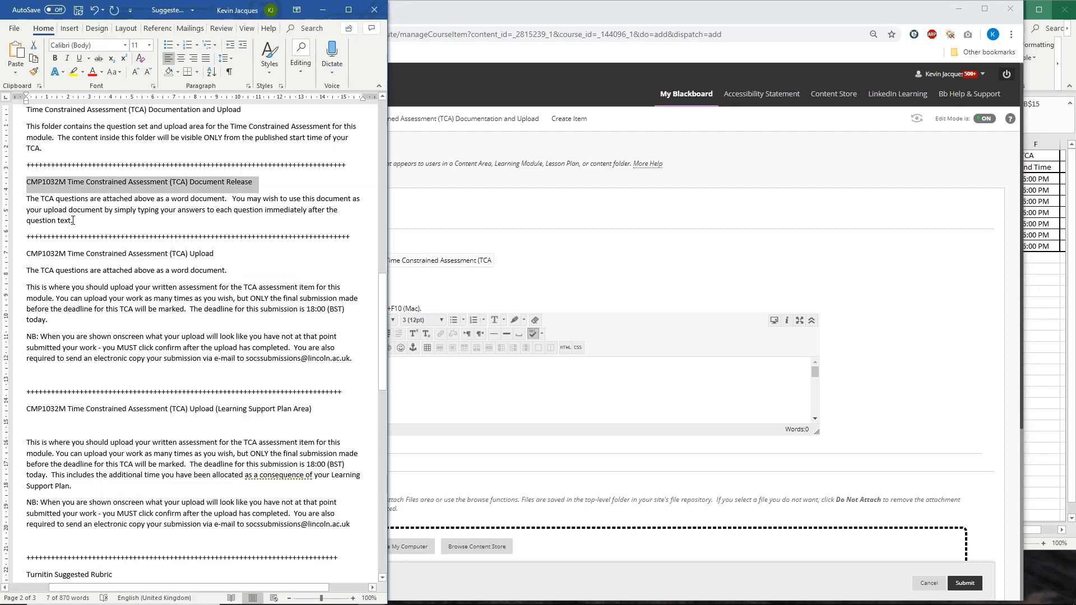
pyautogui.moveTo(55, 217); pyautogui.dragTo(20, 197)
pyautogui.hotkey('ctrl', 'c')
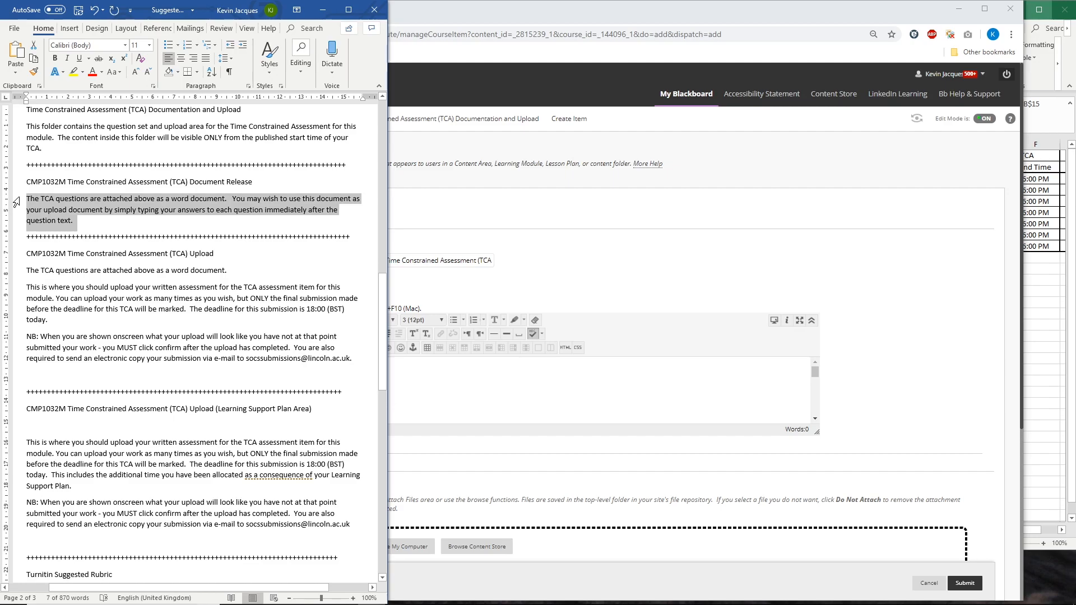
pyautogui.click(469, 403)
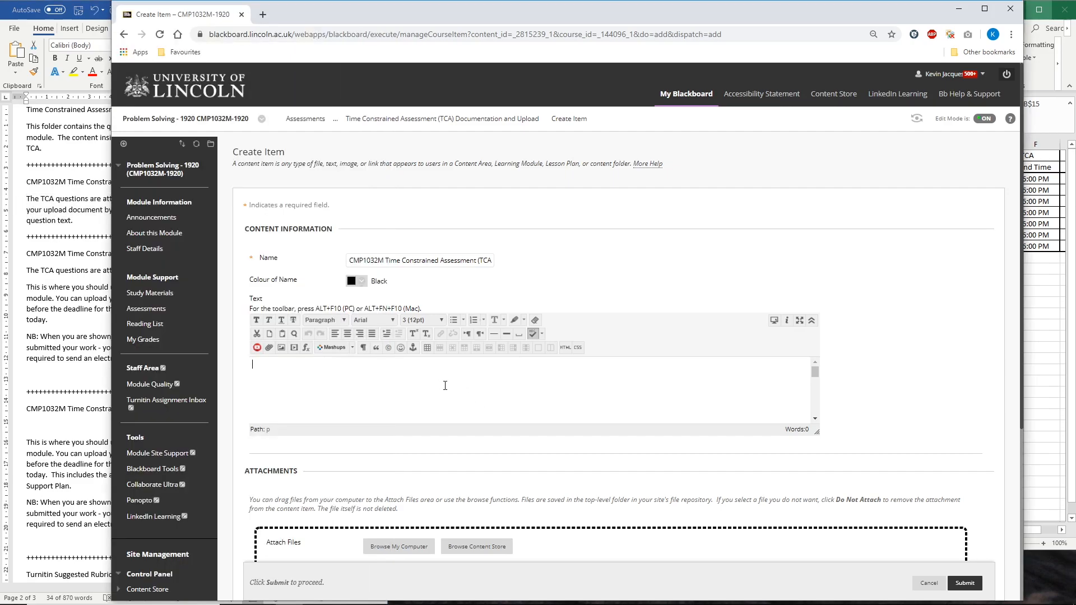
pyautogui.hotkey('ctrl', 'v')
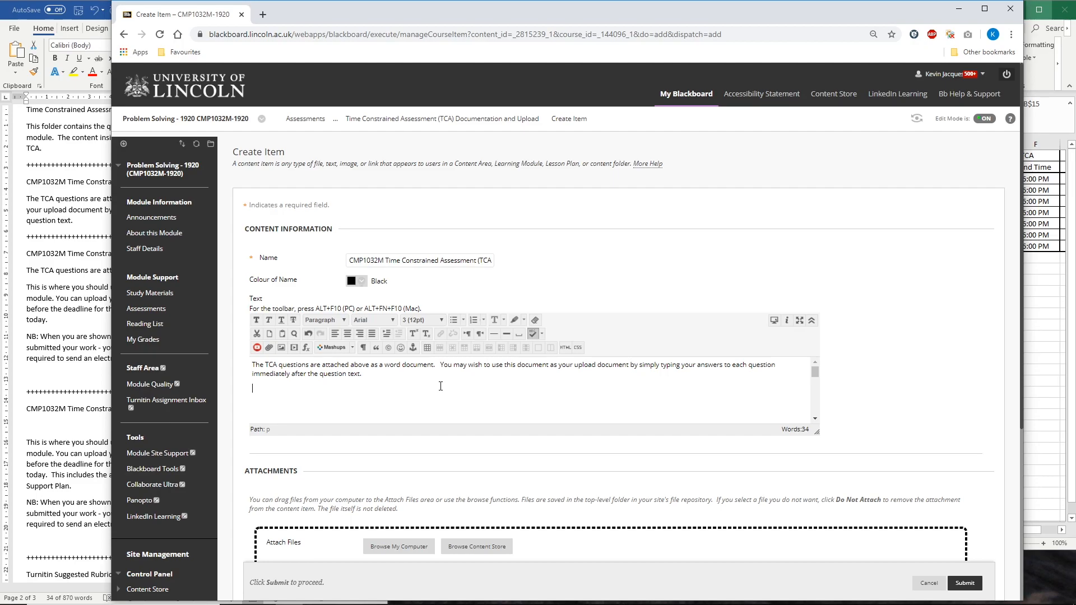
# Attach the file "Deadline and EC Covid 19 guidance" from the computer to the item.
pyautogui.scroll(-1, 626, 346)
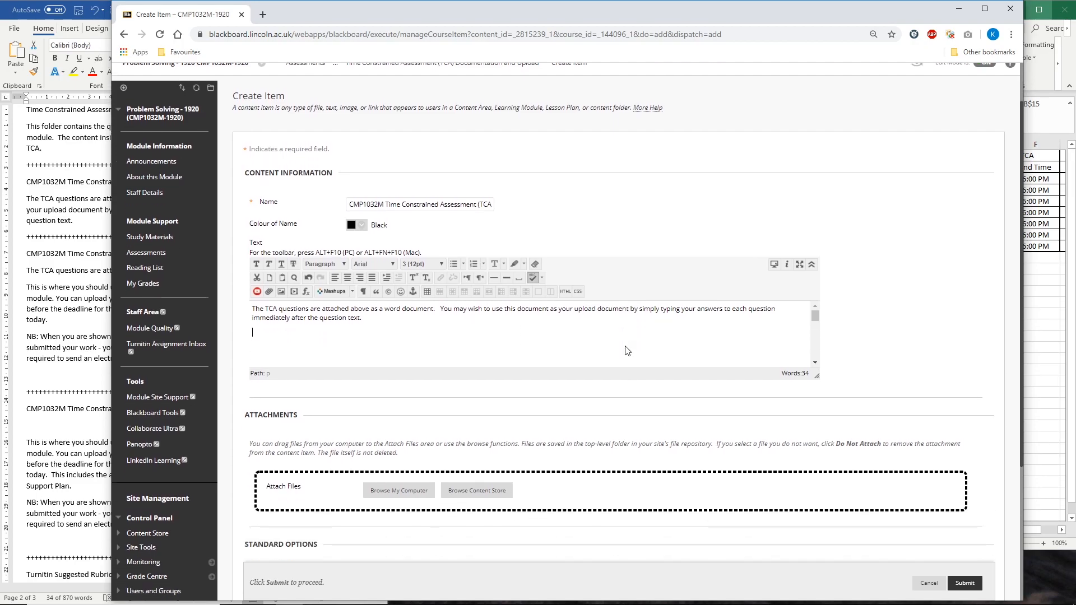
pyautogui.scroll(-1, 626, 346)
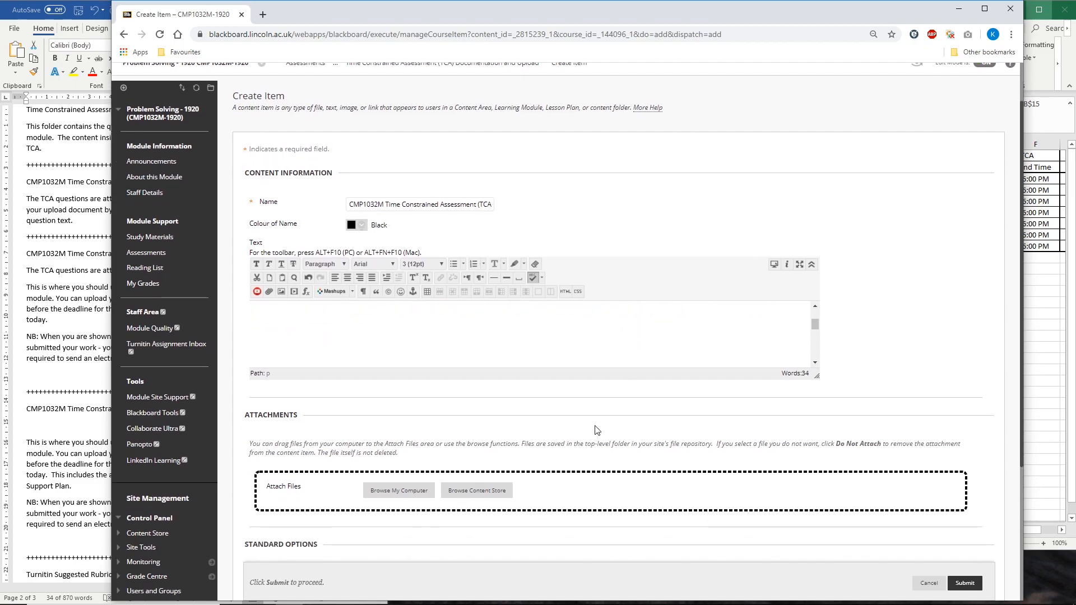
pyautogui.scroll(2, 643, 385)
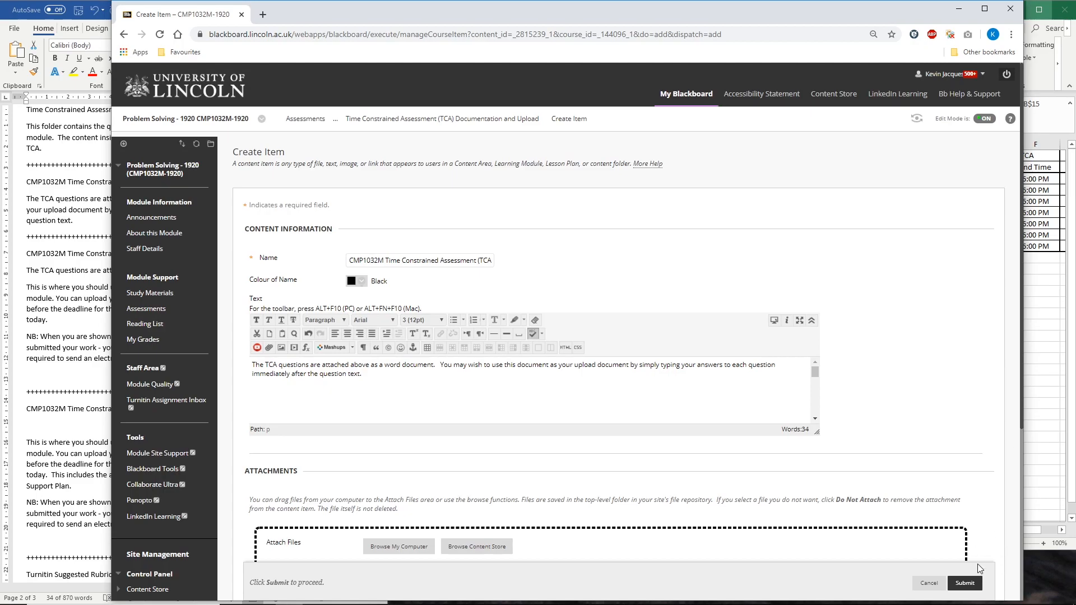
pyautogui.scroll(-4, 977, 565)
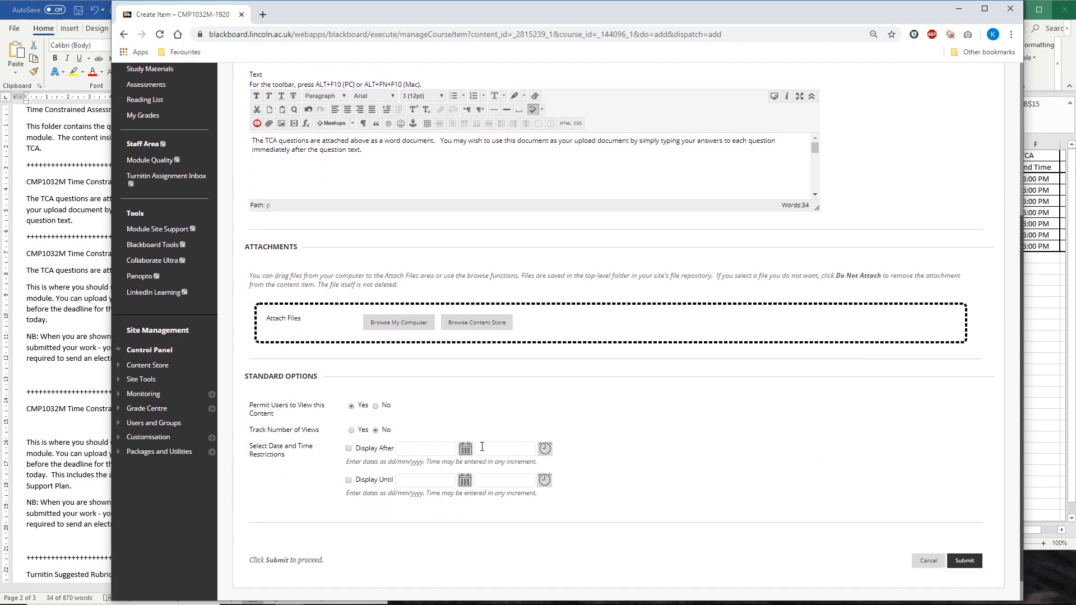
pyautogui.click(398, 324)
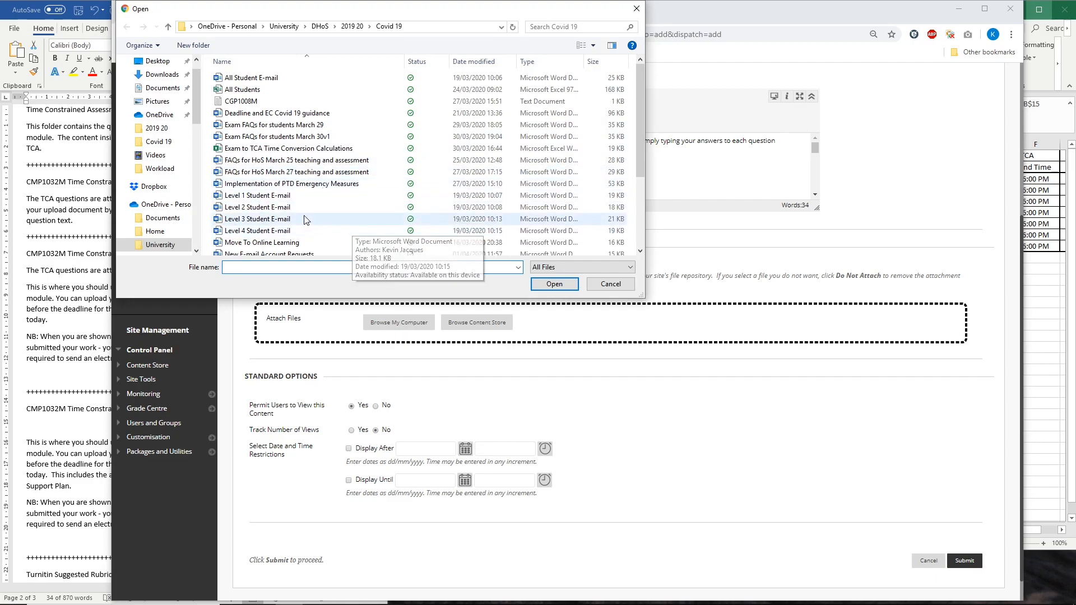
pyautogui.click(270, 116)
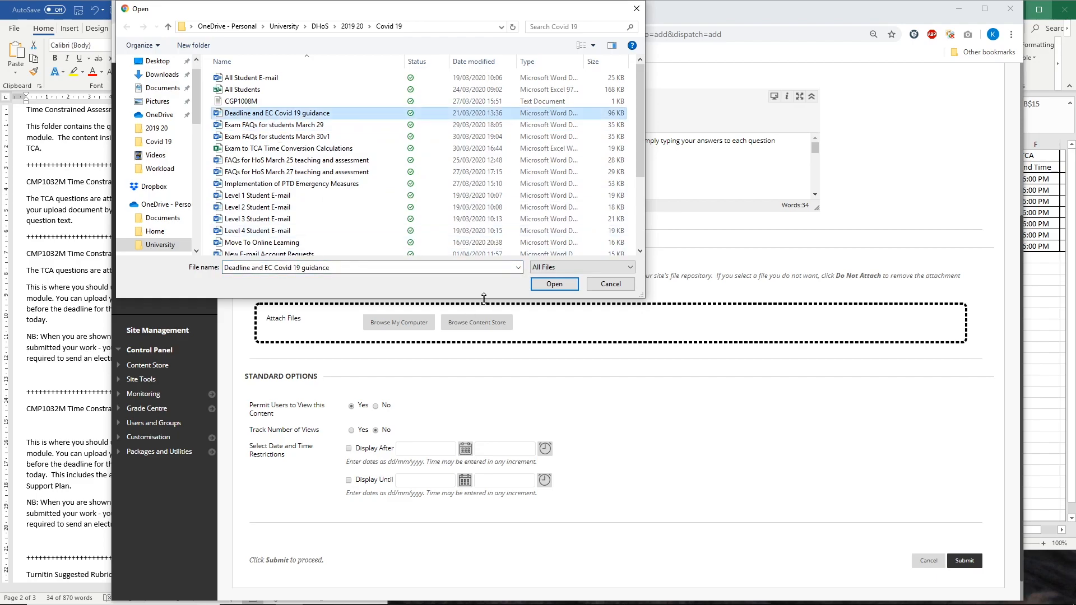
pyautogui.click(552, 287)
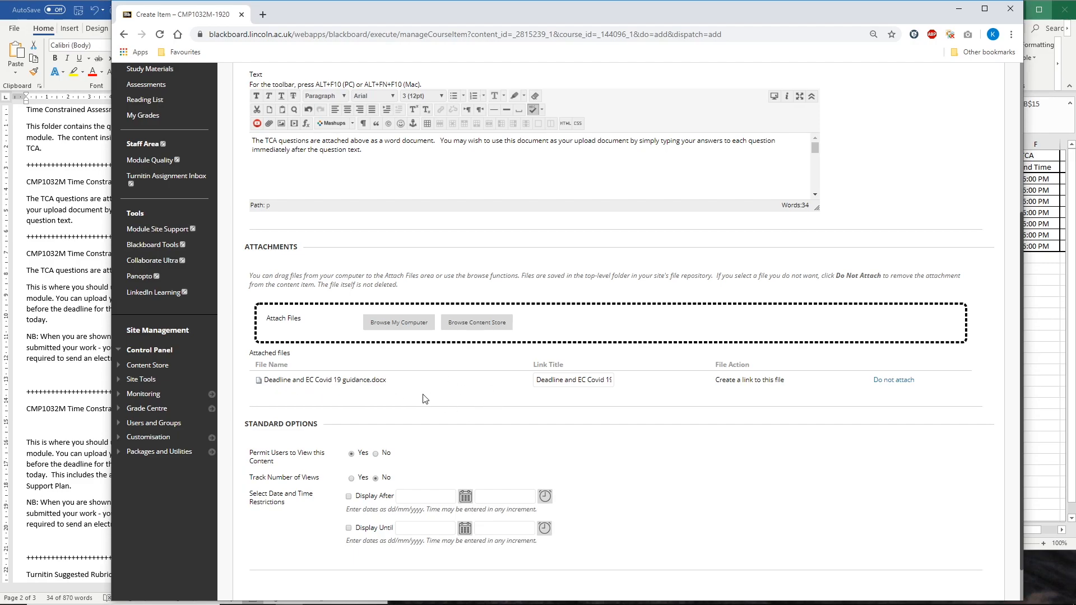
# Enable the Display After restriction and set its date to 04/05/2020.
pyautogui.scroll(-1, 425, 398)
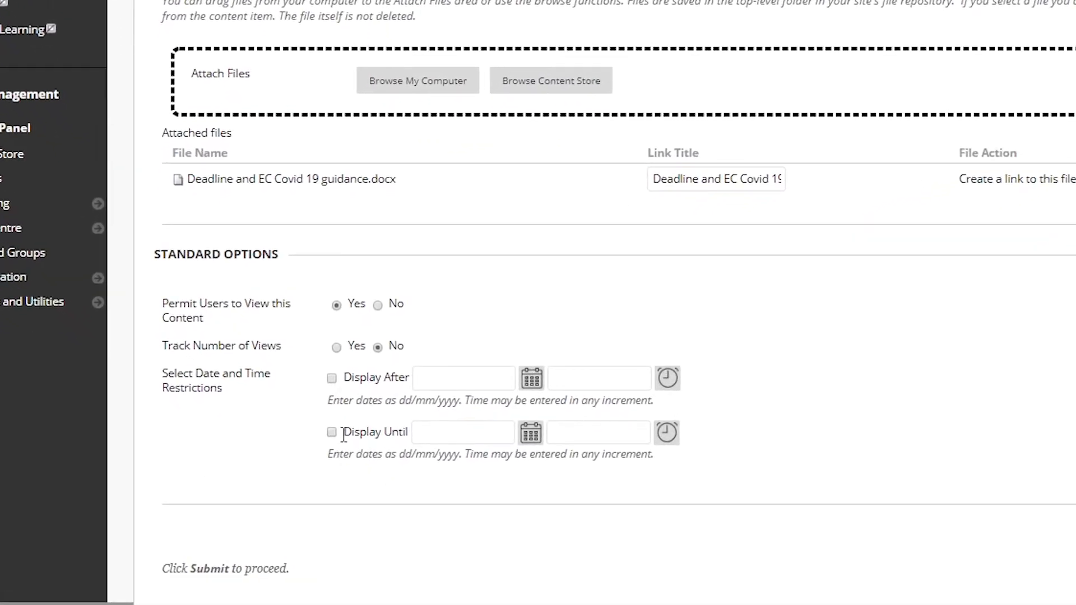
pyautogui.click(330, 378)
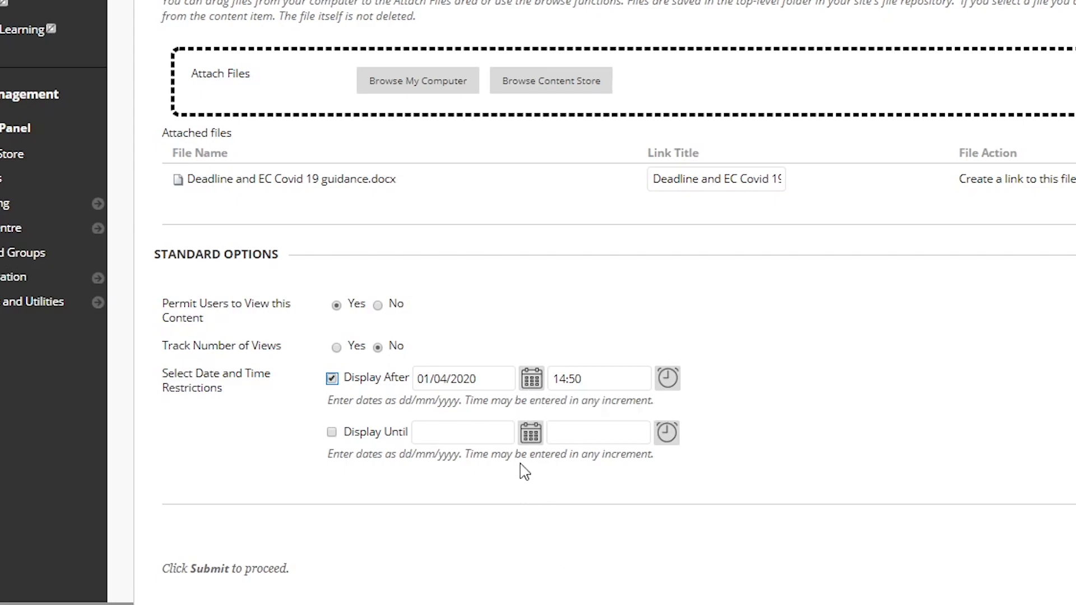
pyautogui.click(536, 384)
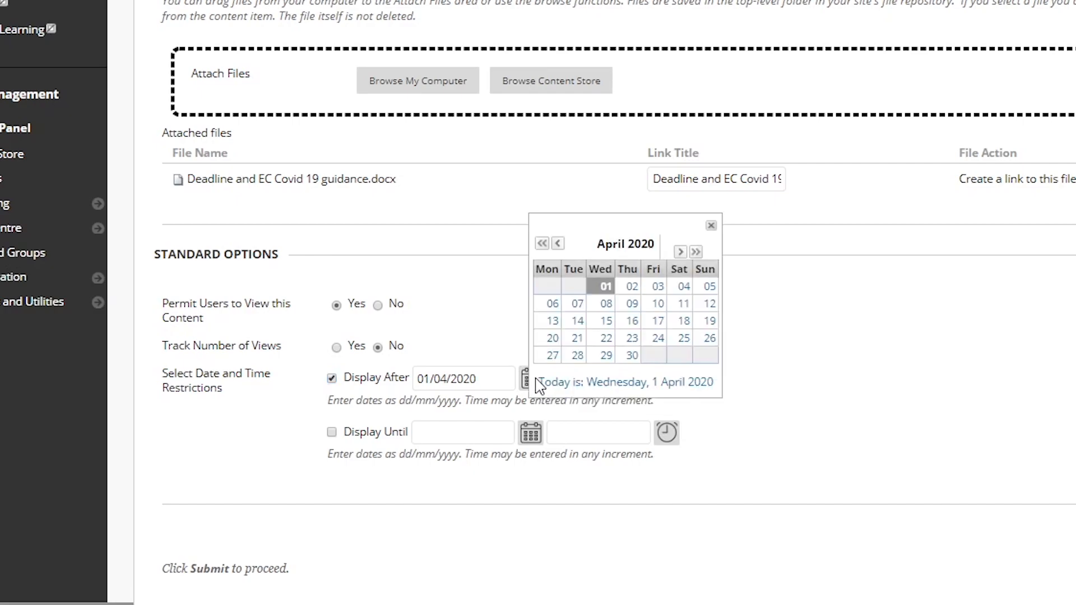
pyautogui.click(680, 252)
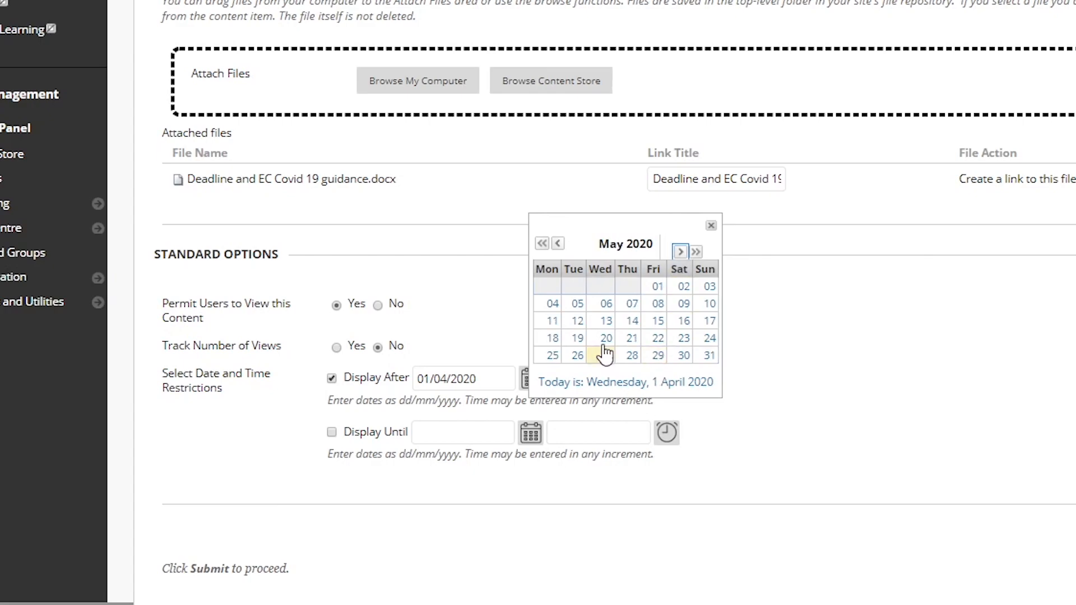
pyautogui.click(552, 304)
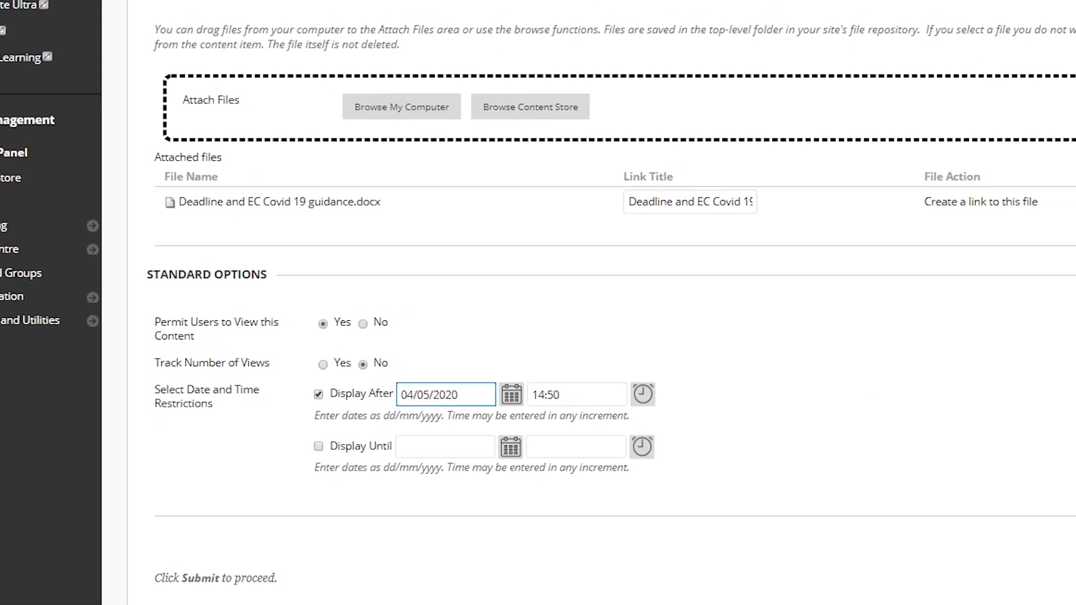
# Set the Display After time to 13:30.
pyautogui.hotkey('alt', 'Tab')
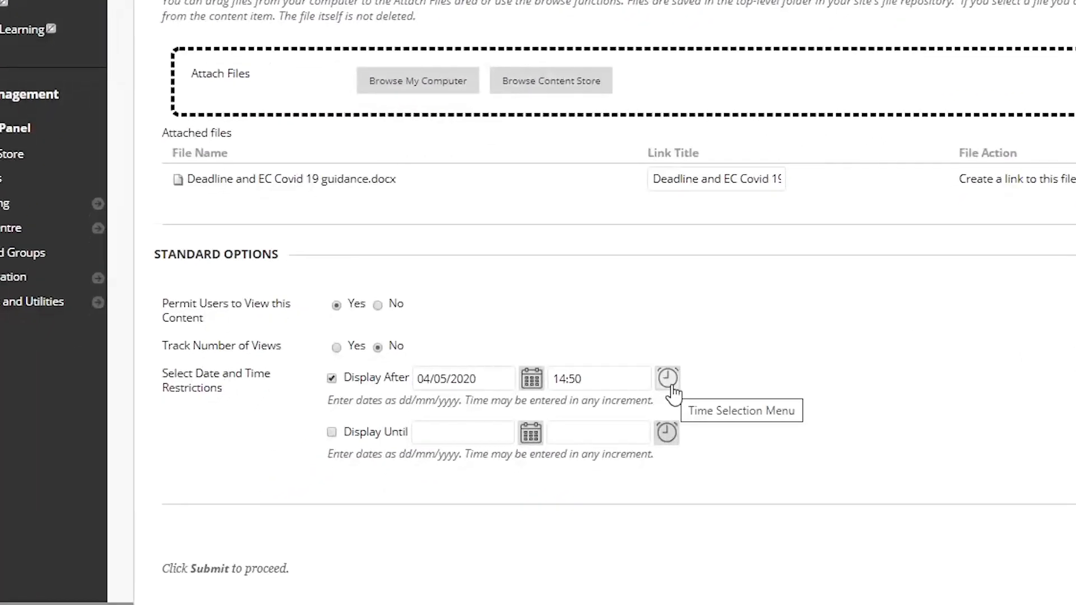
pyautogui.click(668, 381)
pyautogui.scroll(-3, 701, 339)
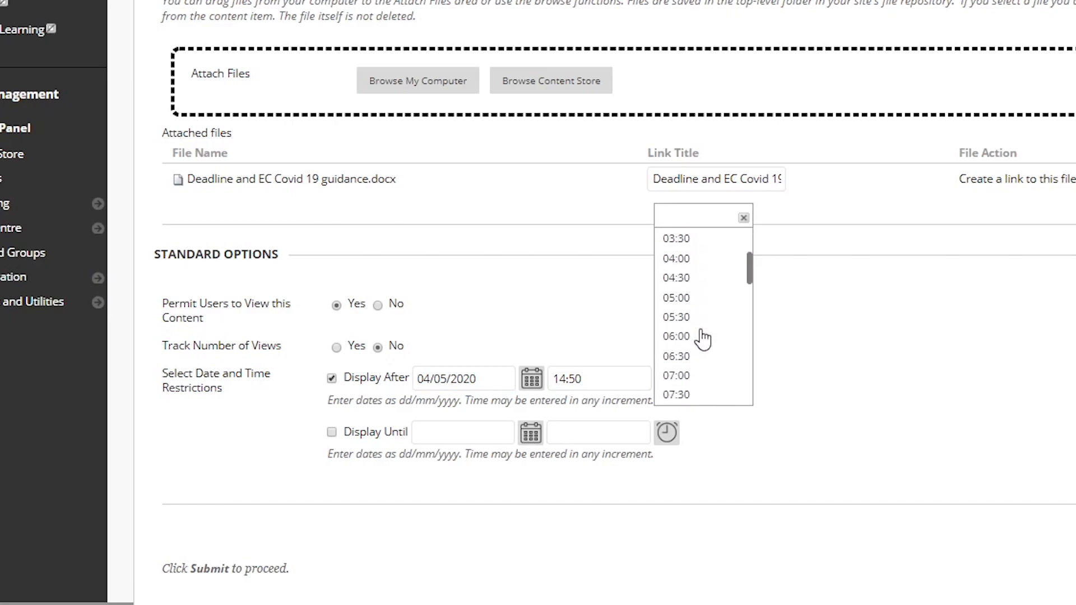
pyautogui.scroll(-5, 698, 280)
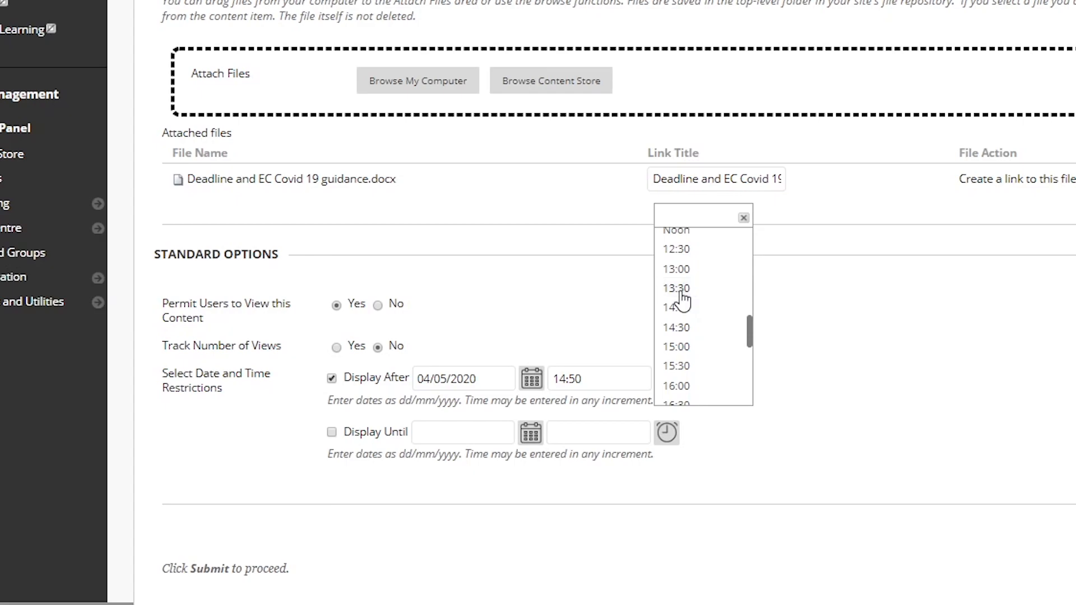
pyautogui.click(680, 297)
pyautogui.click(900, 429)
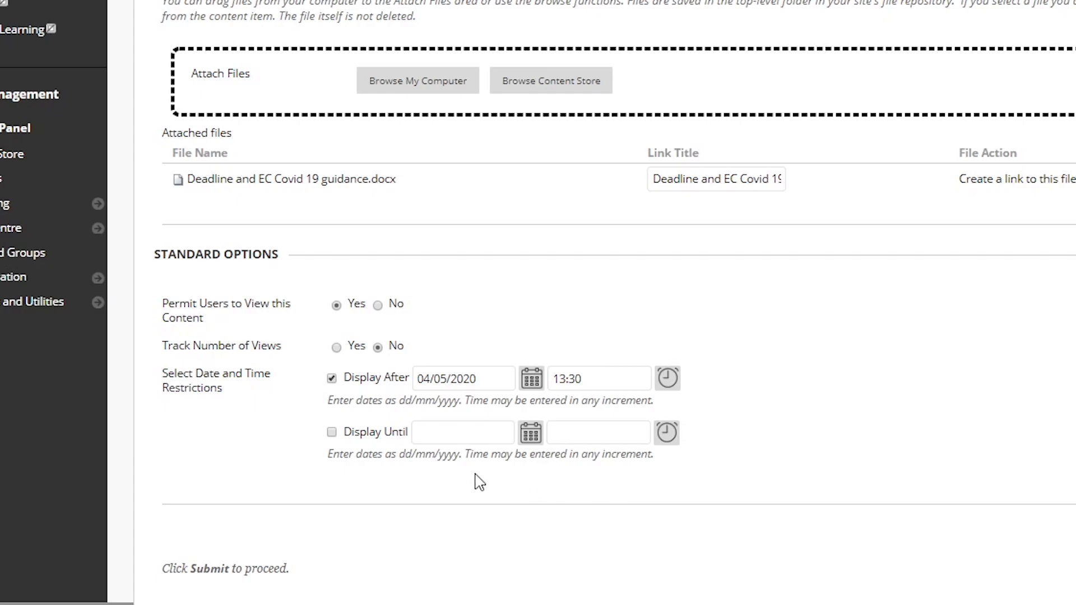
# Enable the Display Until restriction and set it to 04/05/2020 at 20:00.
pyautogui.click(332, 433)
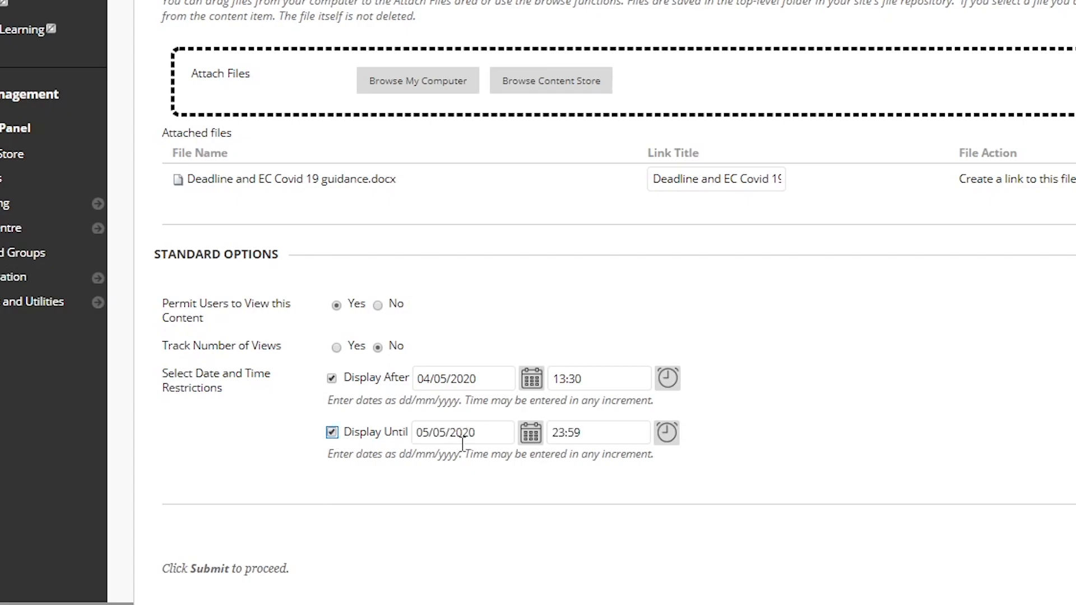
pyautogui.click(526, 439)
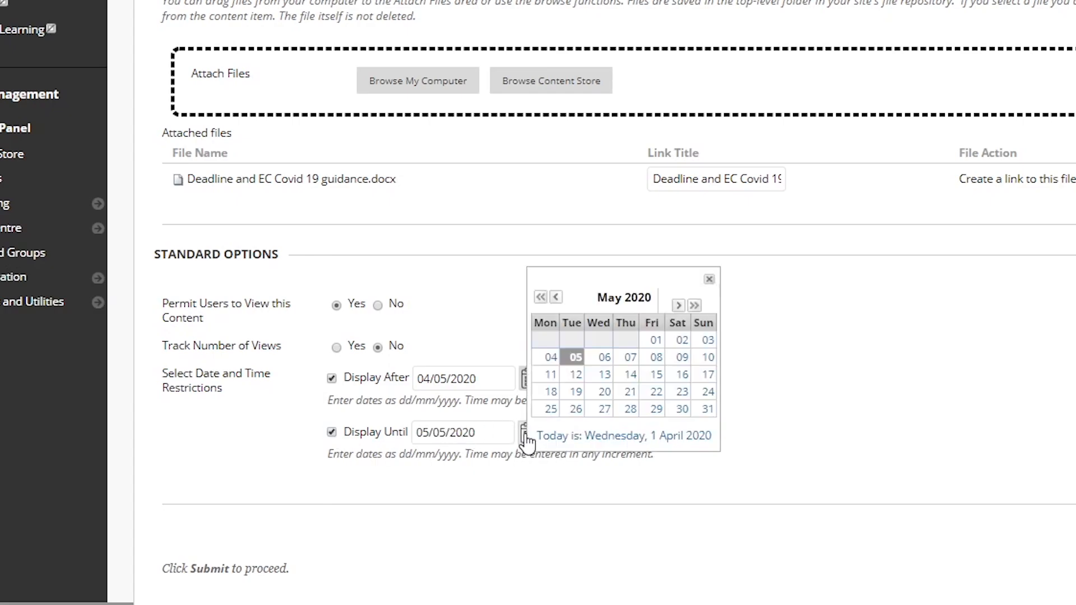
pyautogui.click(551, 357)
pyautogui.moveTo(617, 436); pyautogui.dragTo(546, 445)
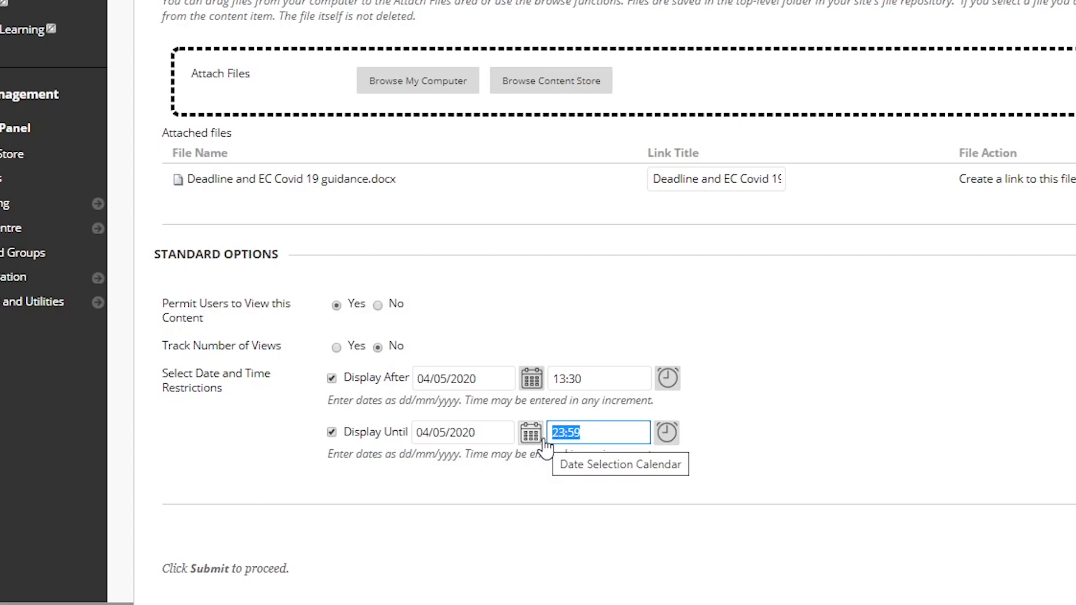
pyautogui.write('20')
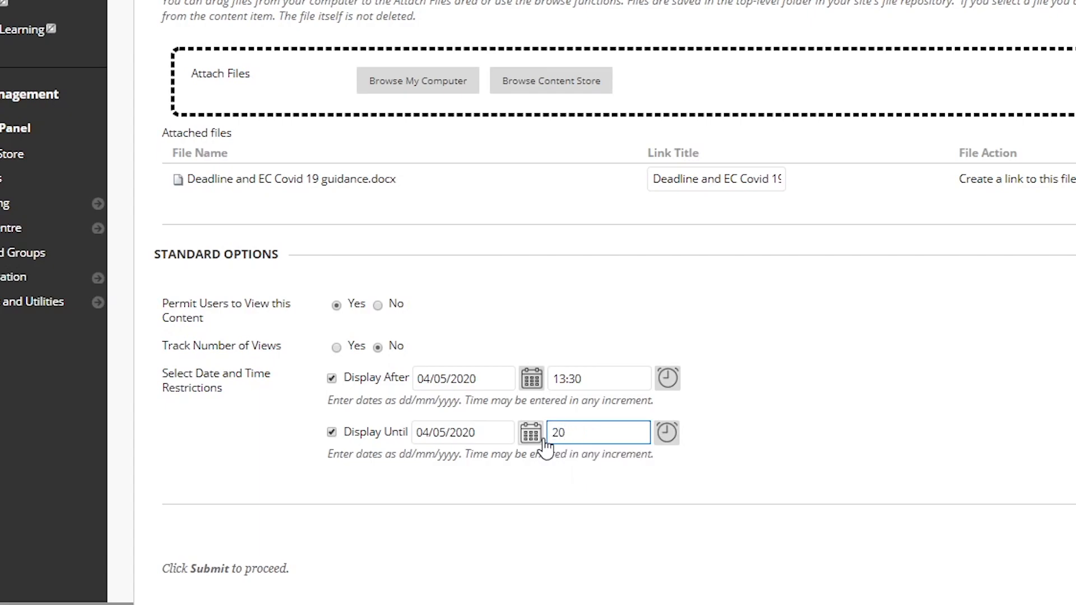
pyautogui.write(':;')
pyautogui.press('BackSpace')
pyautogui.write('00')
pyautogui.click(812, 461)
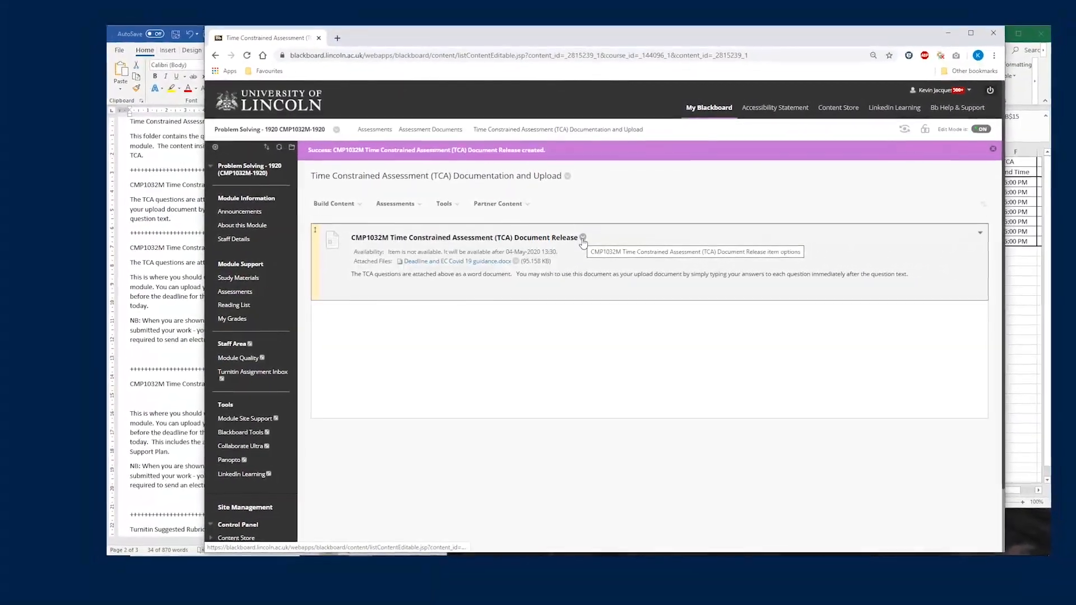
# Try marking the attached guidance file for removal in the Document Release item, and discard the edit.
pyautogui.click(583, 236)
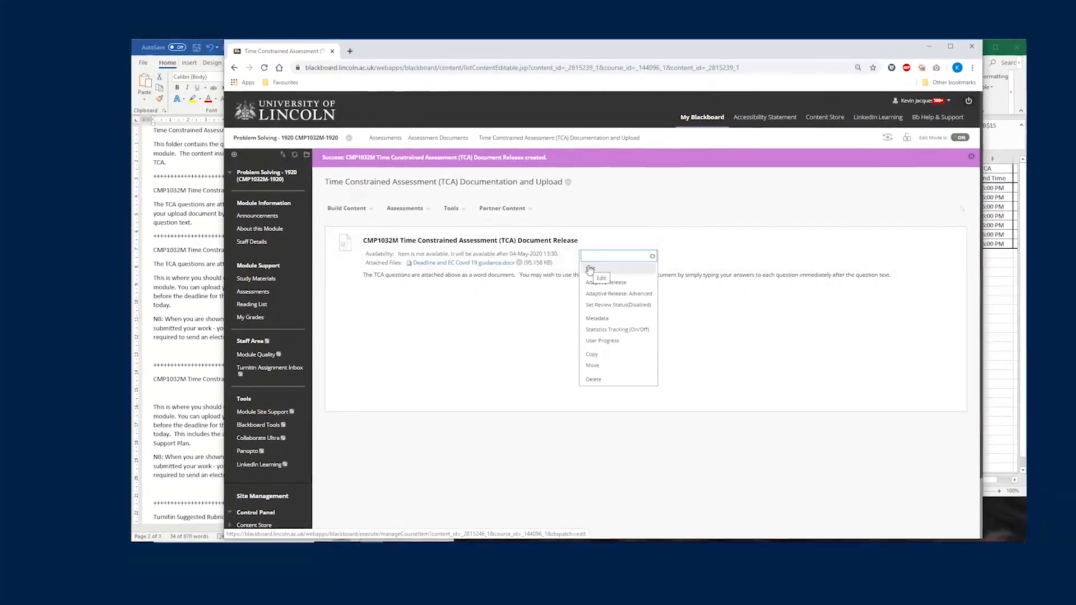
pyautogui.click(590, 268)
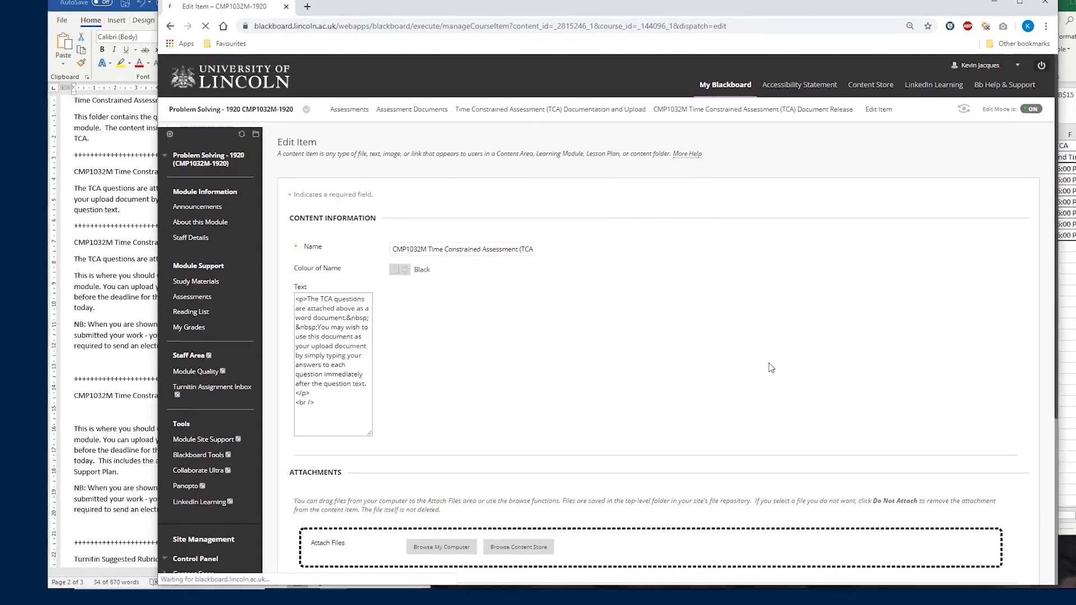
pyautogui.scroll(-2, 631, 574)
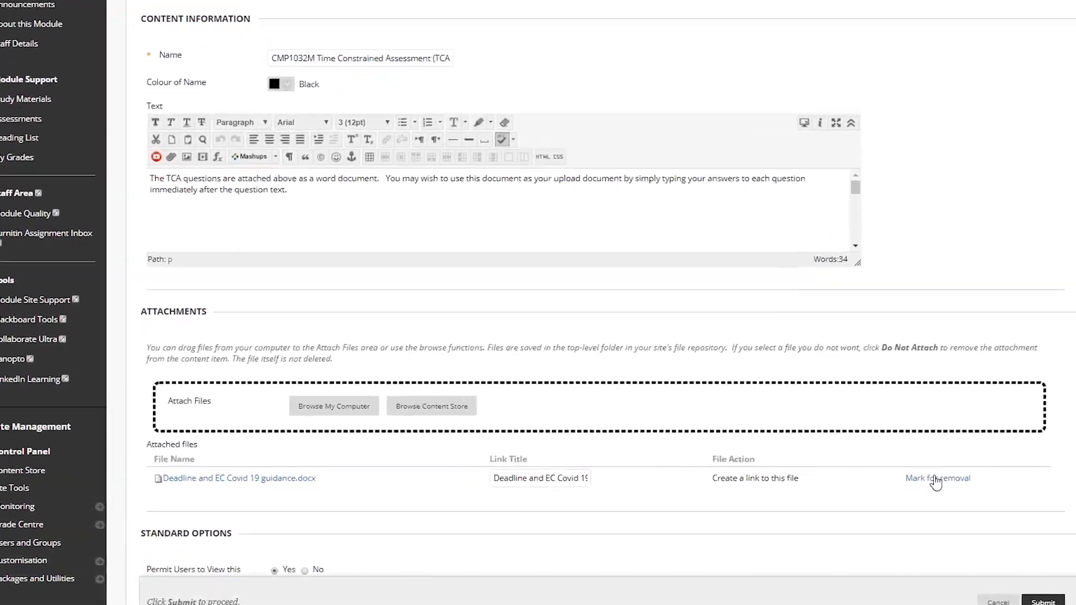
pyautogui.click(935, 479)
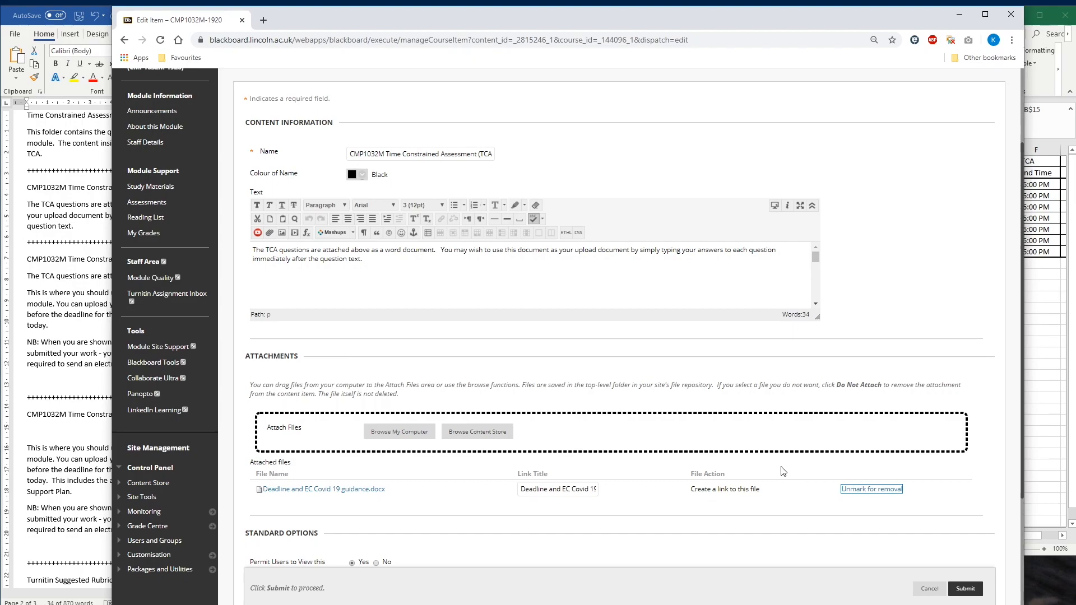
pyautogui.click(867, 491)
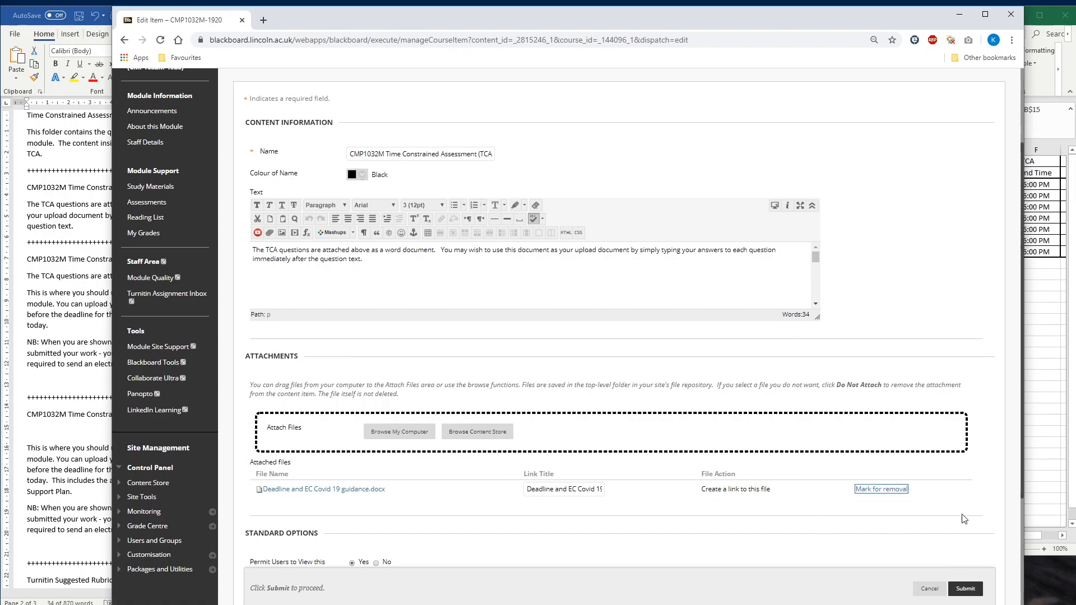
pyautogui.click(927, 589)
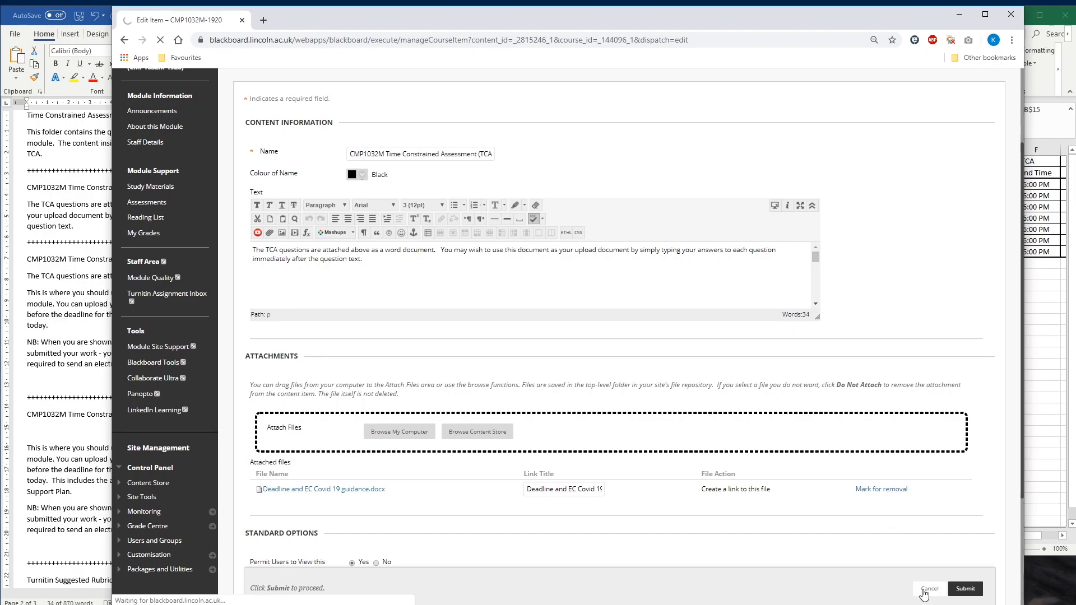